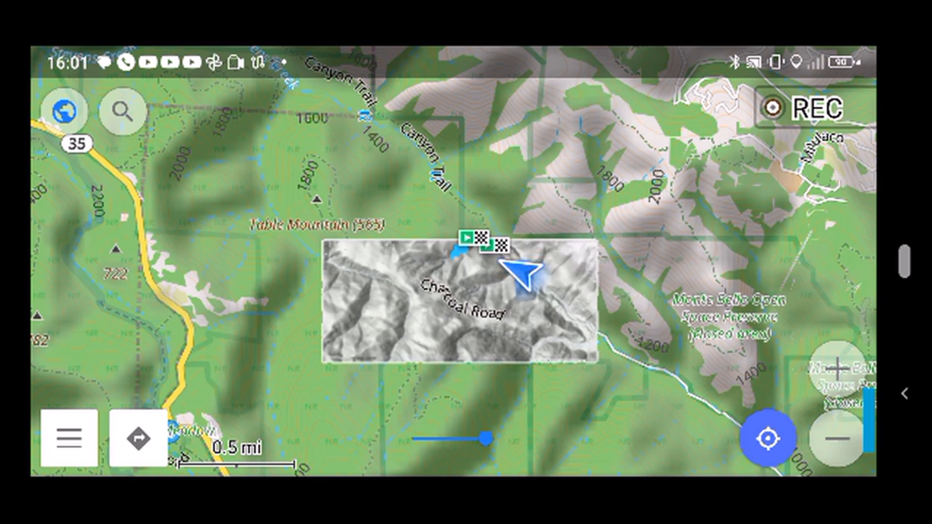
Step: Zoom in one level and pan to centre the hillshade overlay around the trail
click(838, 369)
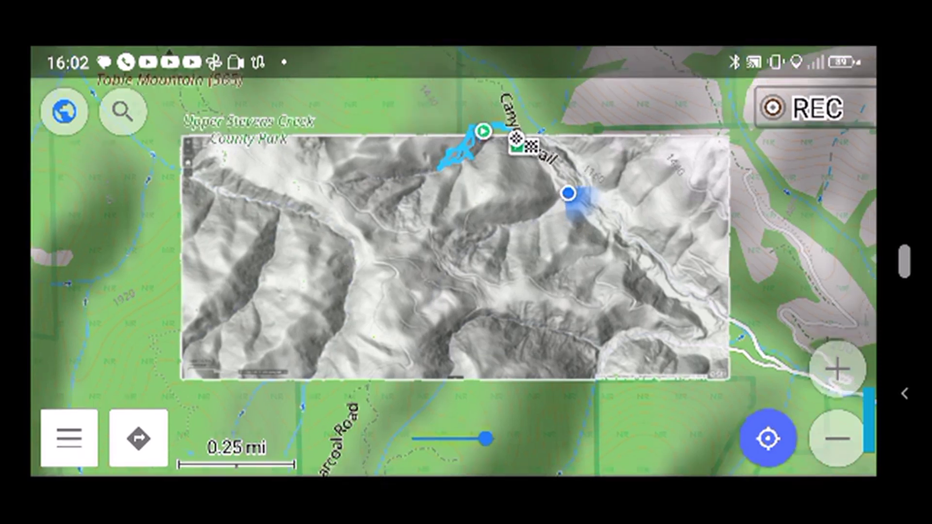
drag(466, 263, 453, 303)
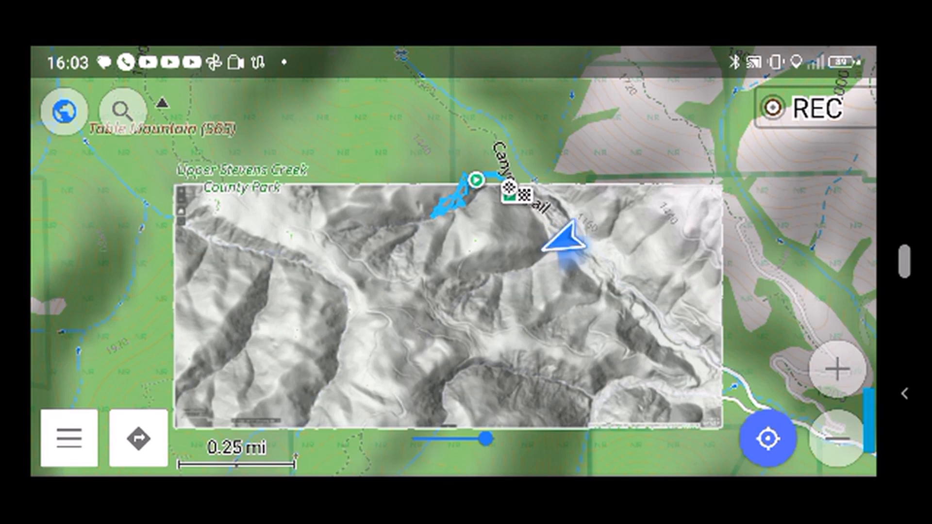
drag(466, 328, 491, 237)
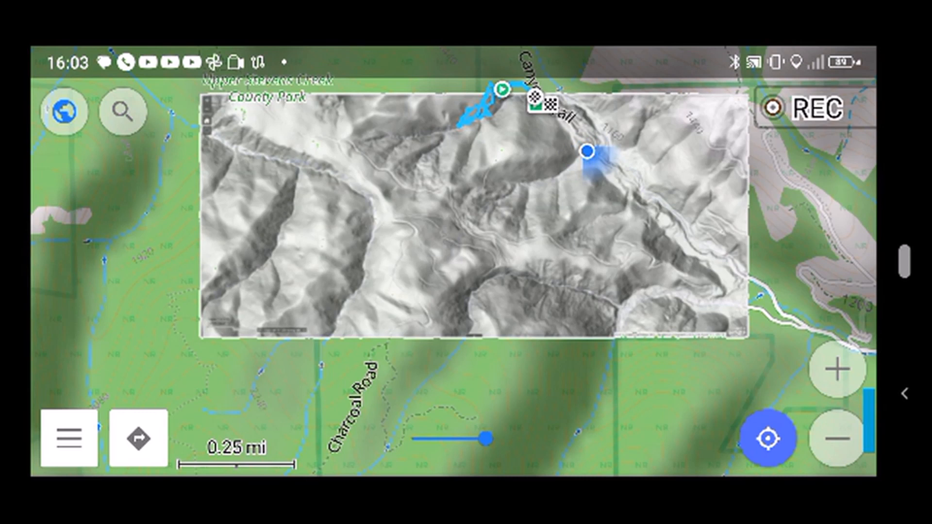
drag(510, 255, 442, 348)
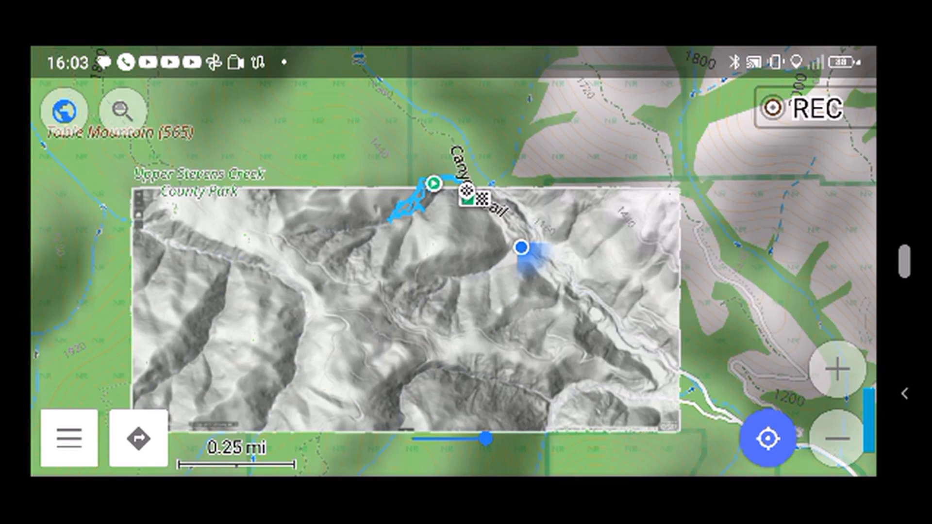
Step: From the main menu reach Configure map and its Overlay map entry showing CT-Gravestones2 enabled
click(69, 438)
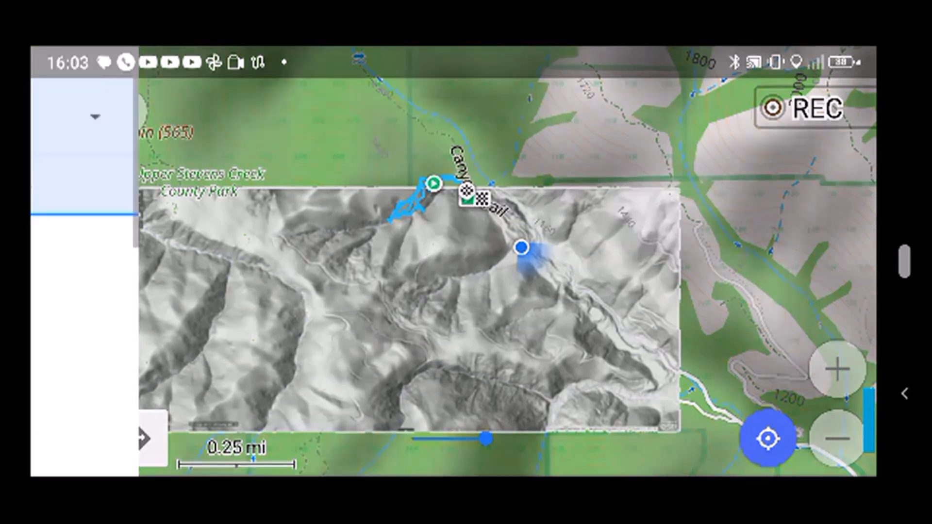
scroll(197, 328, down, 3)
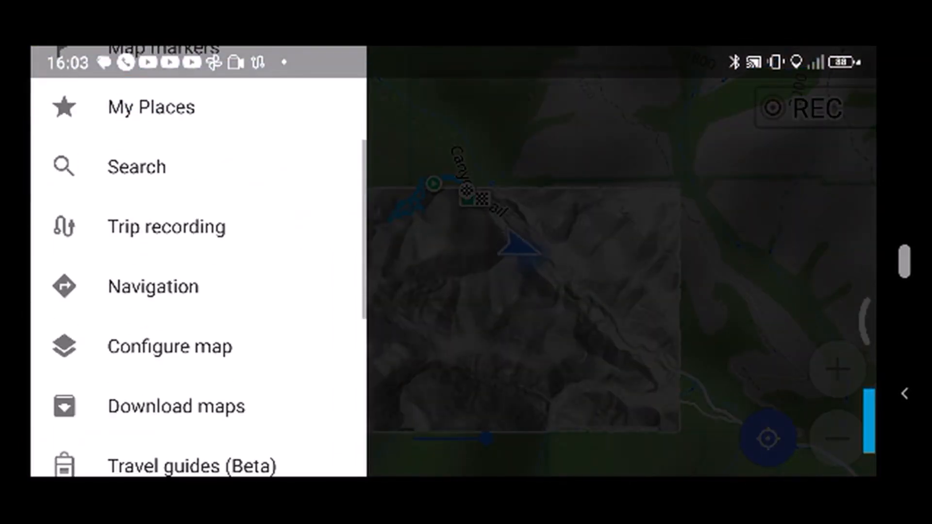
click(151, 345)
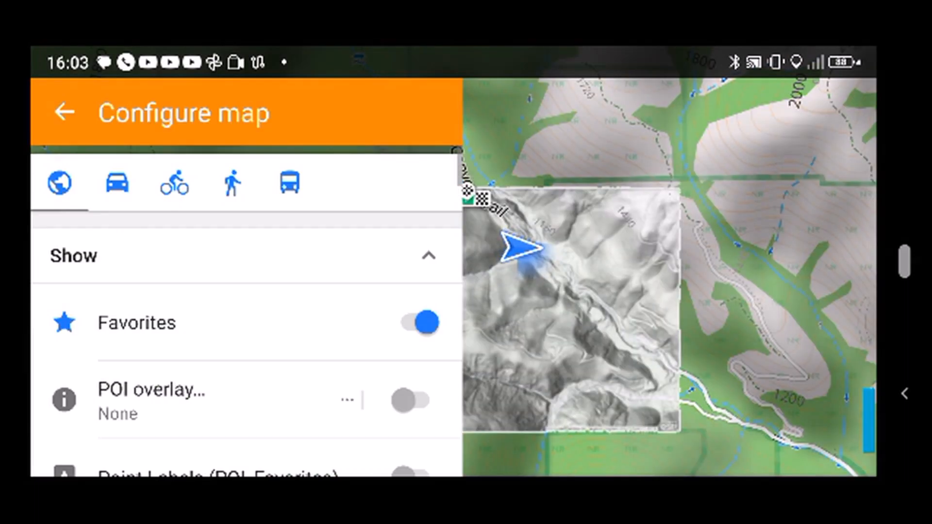
scroll(241, 328, down, 3)
scroll(241, 328, down, 3)
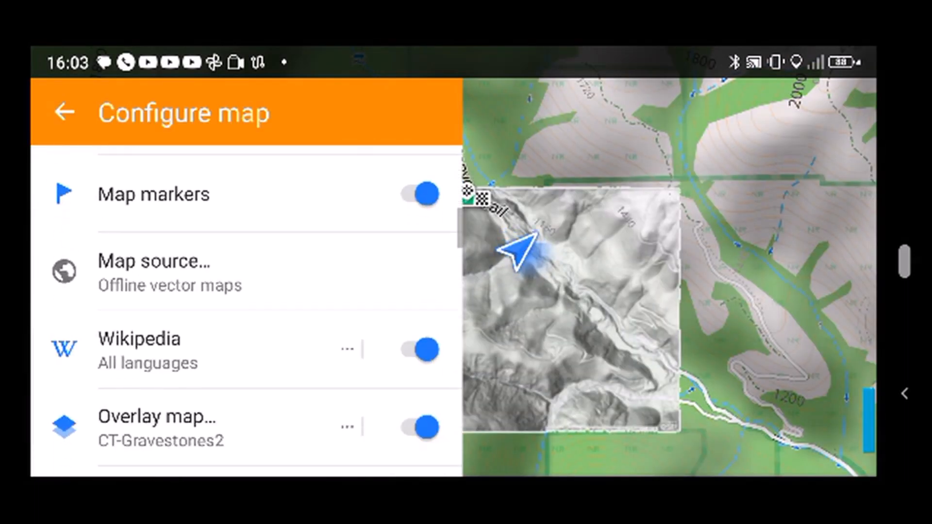
click(218, 324)
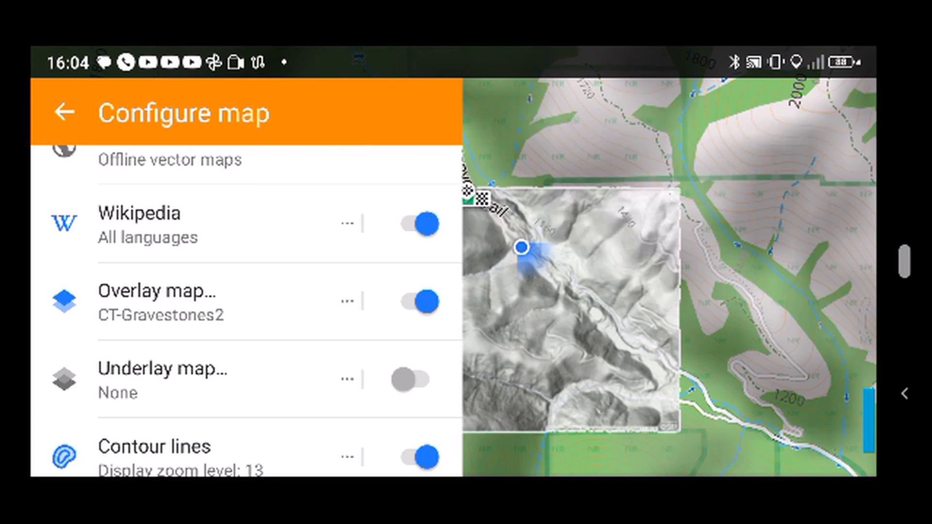
Step: Enter the overlay map settings and show the chooser of available overlay sources
click(168, 301)
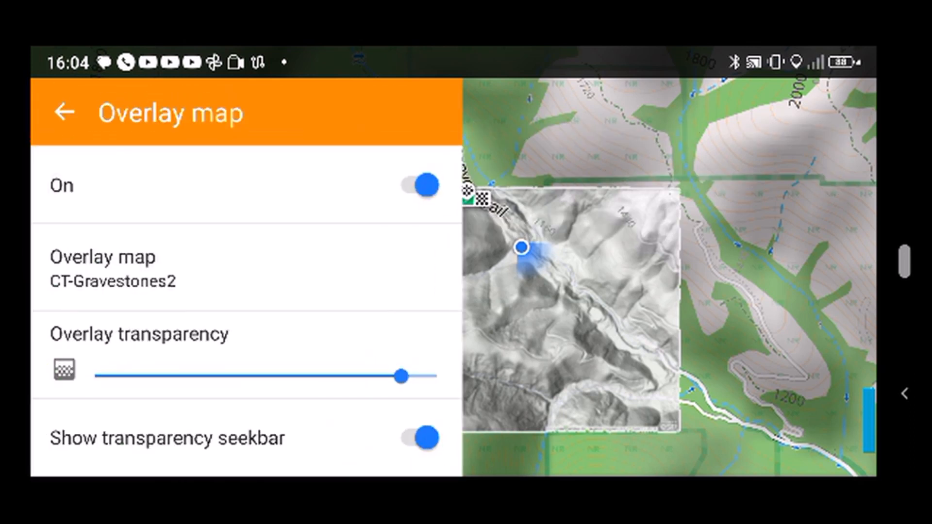
scroll(248, 291, down, 2)
click(167, 193)
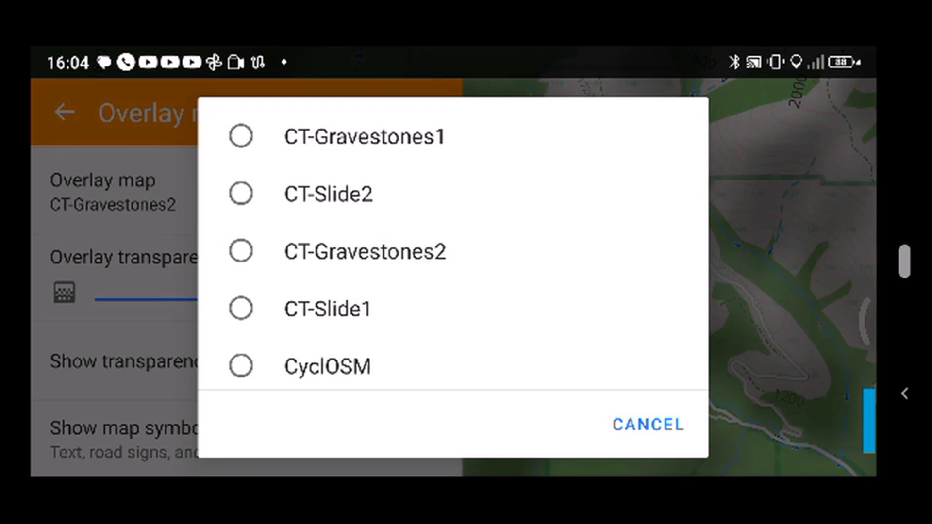
Step: Cancel the chooser keeping CT-Gravestones2, then close settings back to the map
click(648, 424)
click(65, 112)
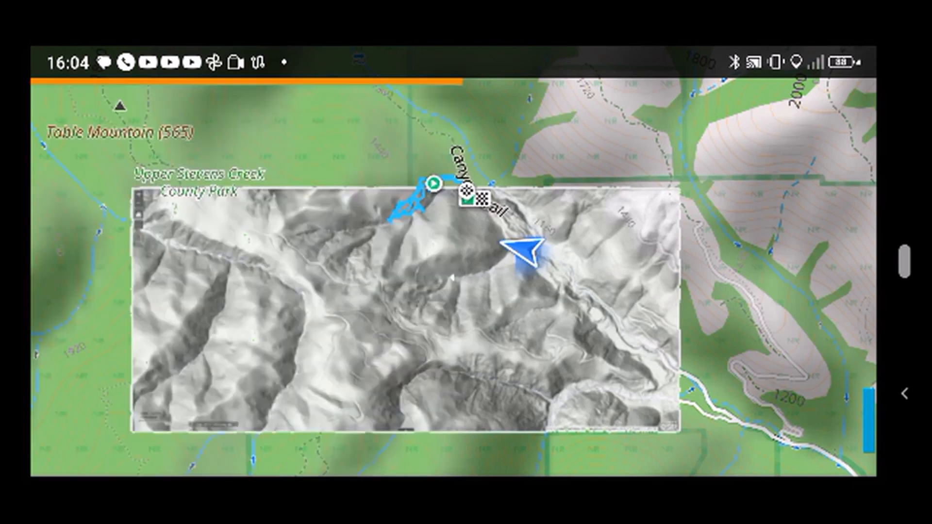